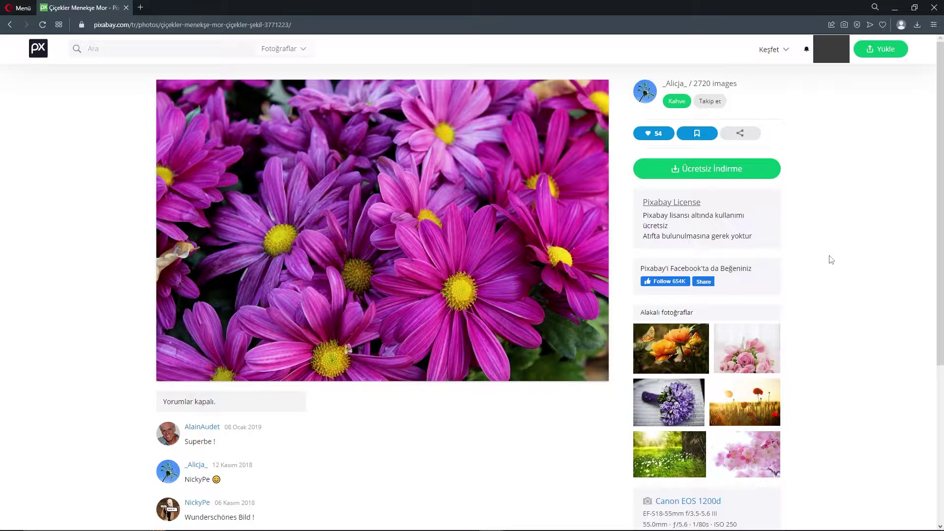
Step: Download the purple flower photo as a 1920×1280 JPG and bring the file from its folder into GIMP
{"action": "left_click", "coordinate": [709, 173]}
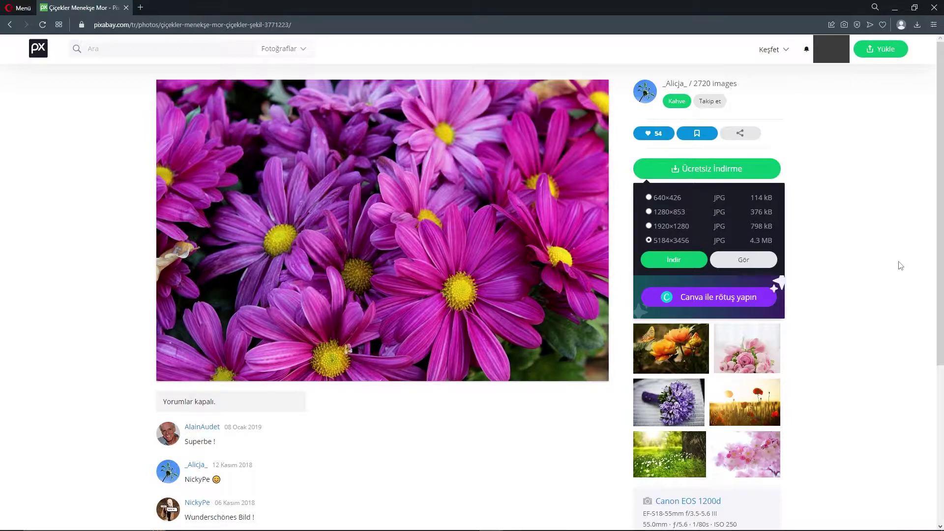
{"action": "left_click", "coordinate": [650, 226]}
{"action": "left_click", "coordinate": [669, 259]}
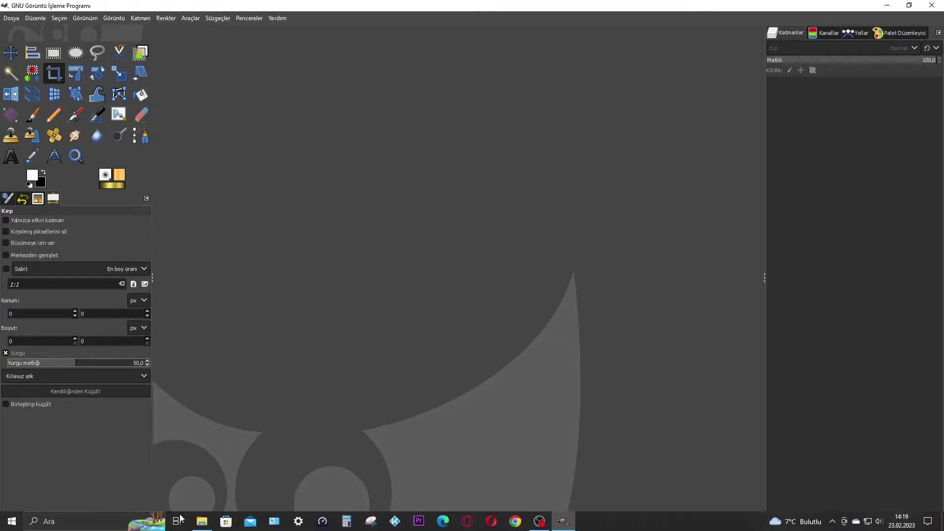
{"action": "left_click", "coordinate": [202, 522]}
{"action": "left_click_drag", "start_coordinate": [305, 160], "coordinate": [337, 340]}
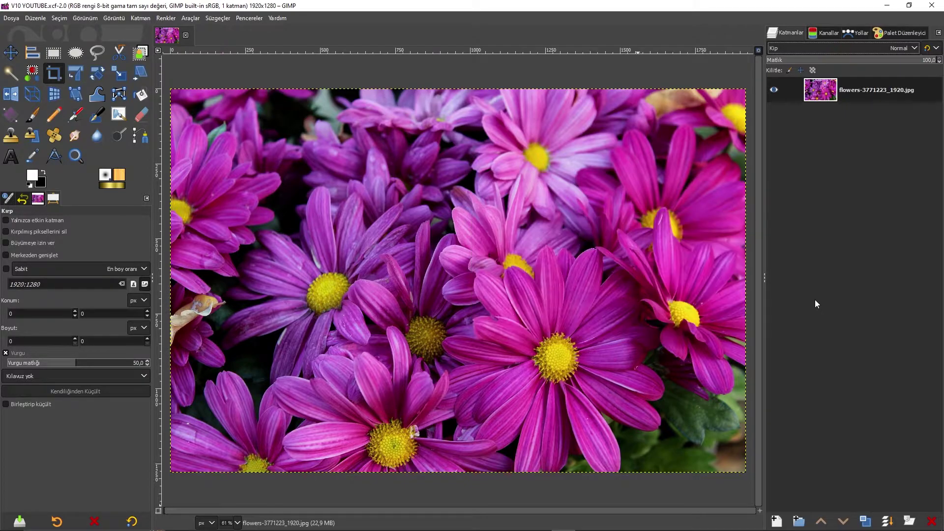
Step: Hide the blue (Mavi) color channel of the flower image and return to the layer list
{"action": "left_click", "coordinate": [825, 33]}
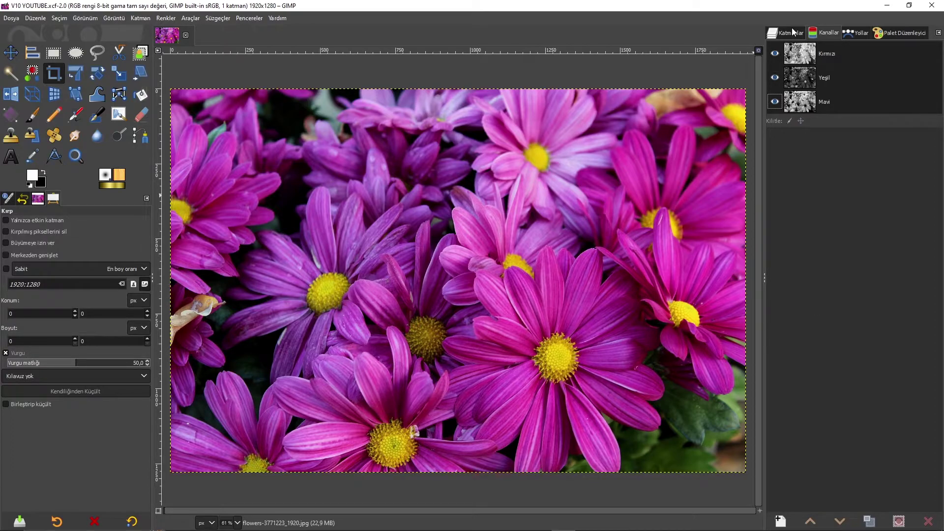
{"action": "left_click", "coordinate": [775, 101]}
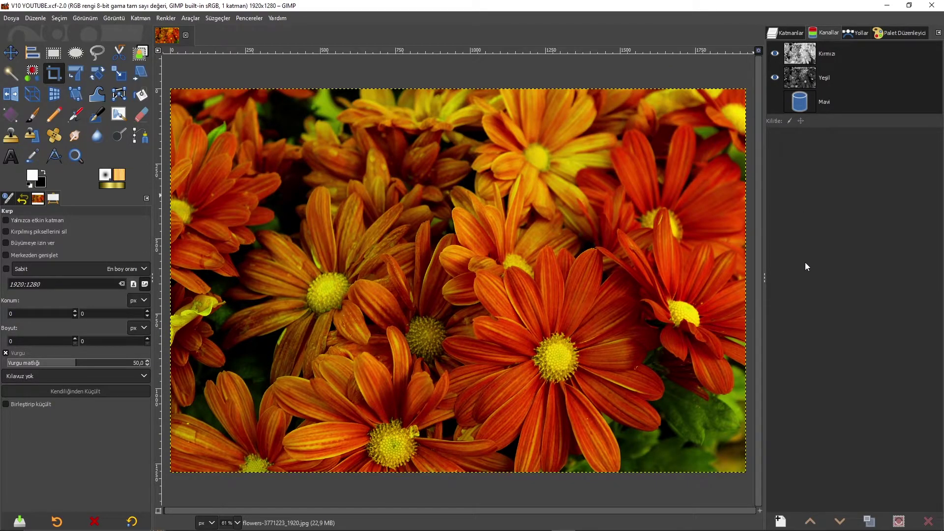
{"action": "left_click", "coordinate": [787, 33]}
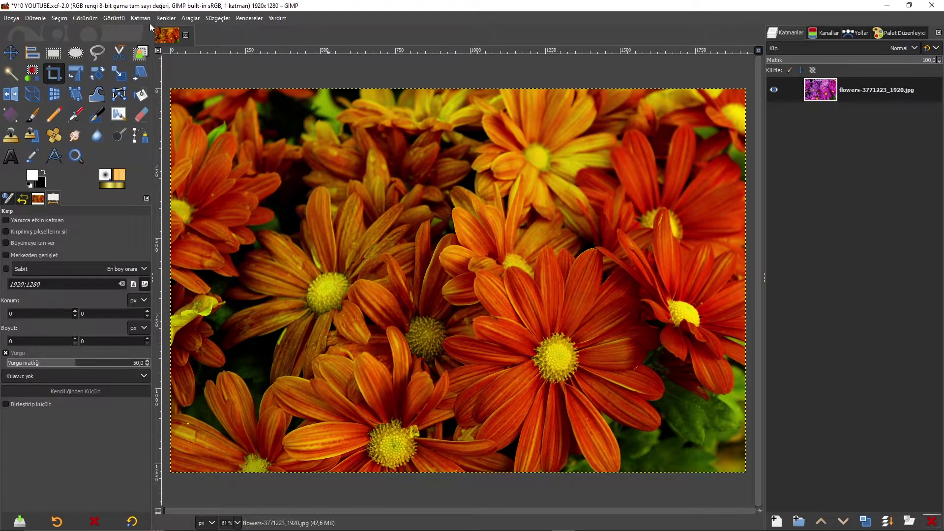
Step: Copy the visible recolored image and paste it as a new layer
{"action": "left_click", "coordinate": [36, 18]}
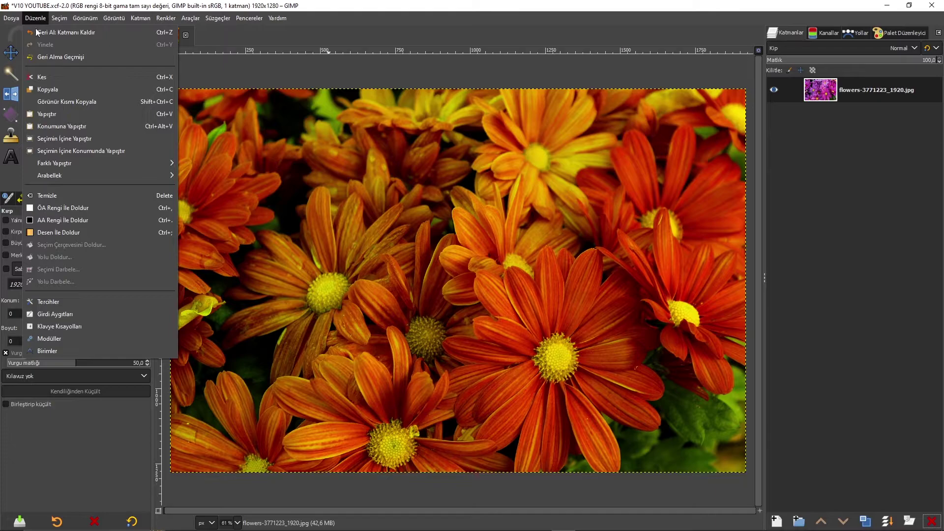
{"action": "left_click", "coordinate": [74, 102]}
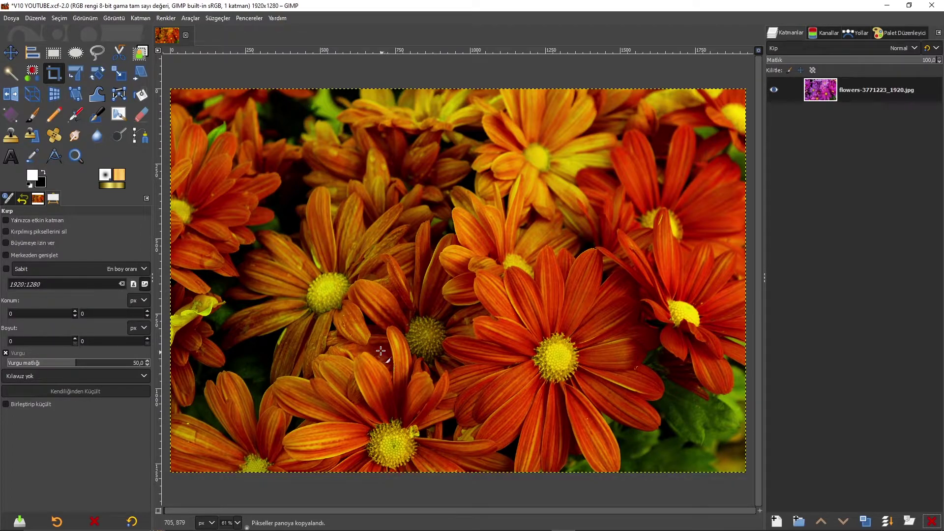
{"action": "left_click", "coordinate": [38, 21]}
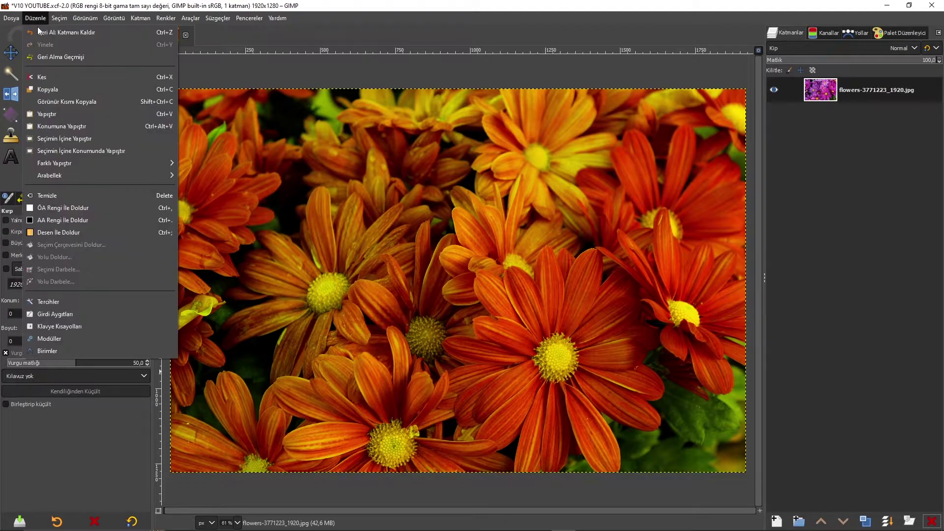
{"action": "mouse_move", "coordinate": [167, 163]}
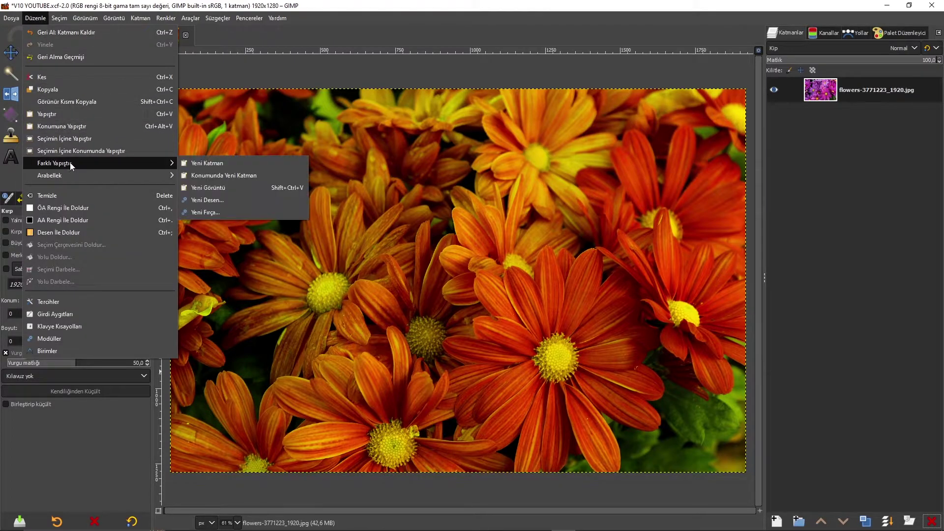
{"action": "left_click", "coordinate": [223, 163]}
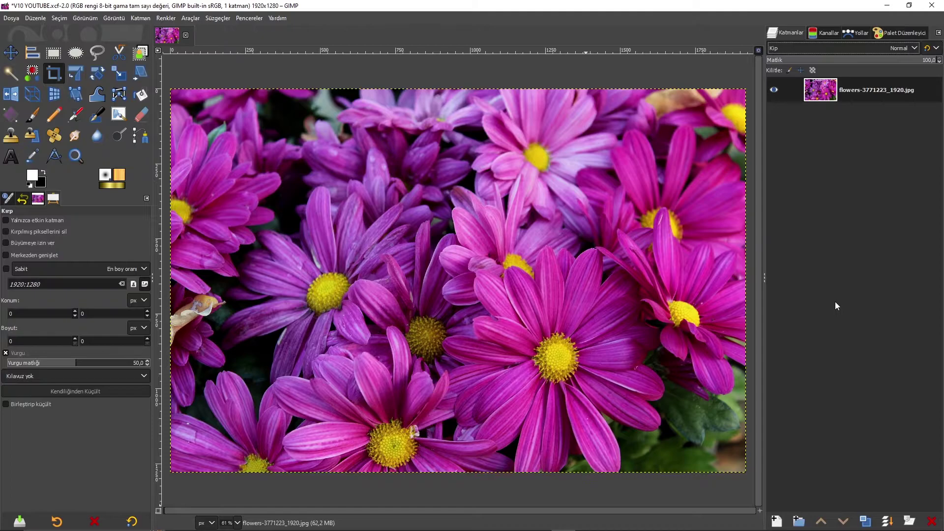
Step: Duplicate the flower photo layer and repeat the last filter on the copy
{"action": "left_click", "coordinate": [865, 521]}
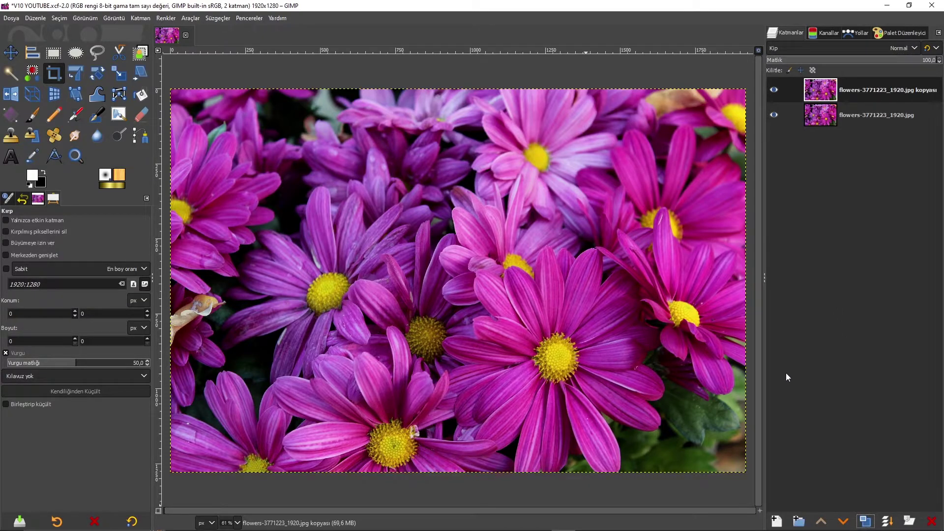
{"action": "key", "text": "ctrl+f"}
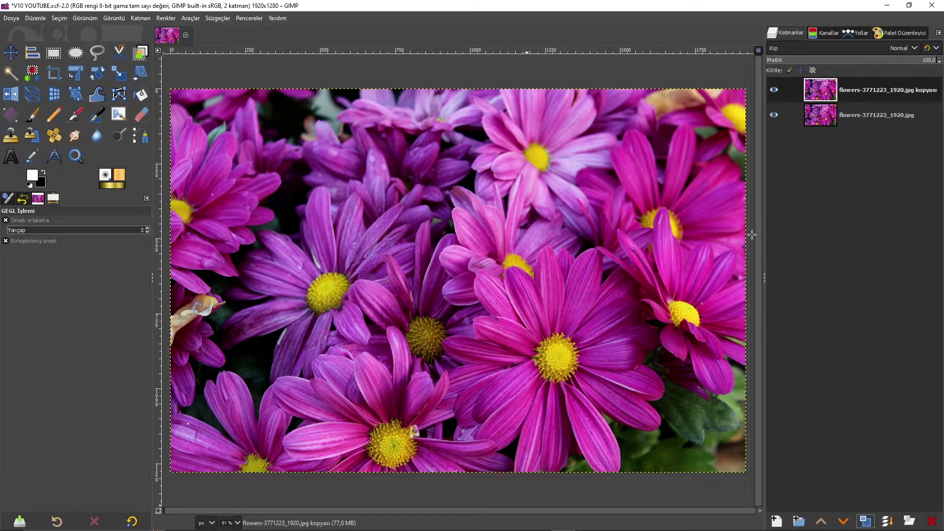
Step: Start a Hue-Saturation adjustment on the copied layer and set magenta's overlap to 100 and hue to 58
{"action": "left_click", "coordinate": [167, 18]}
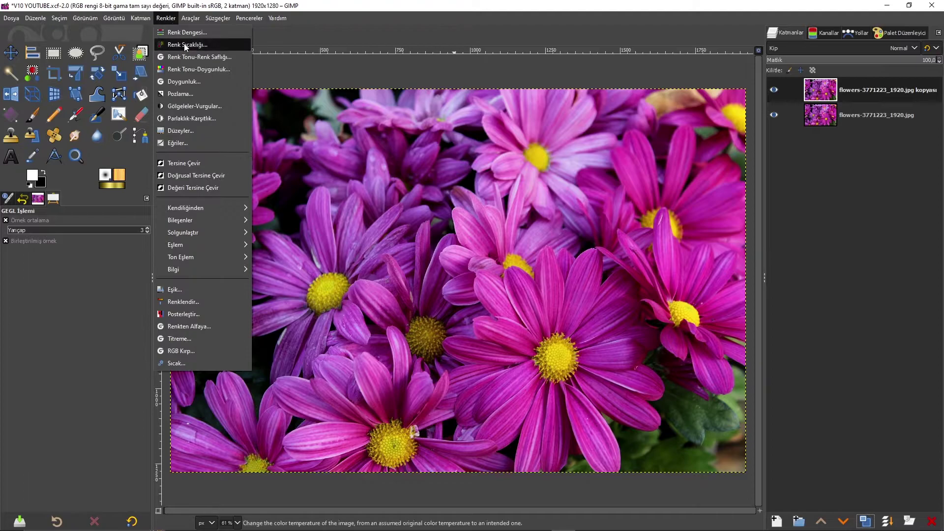
{"action": "left_click", "coordinate": [187, 69]}
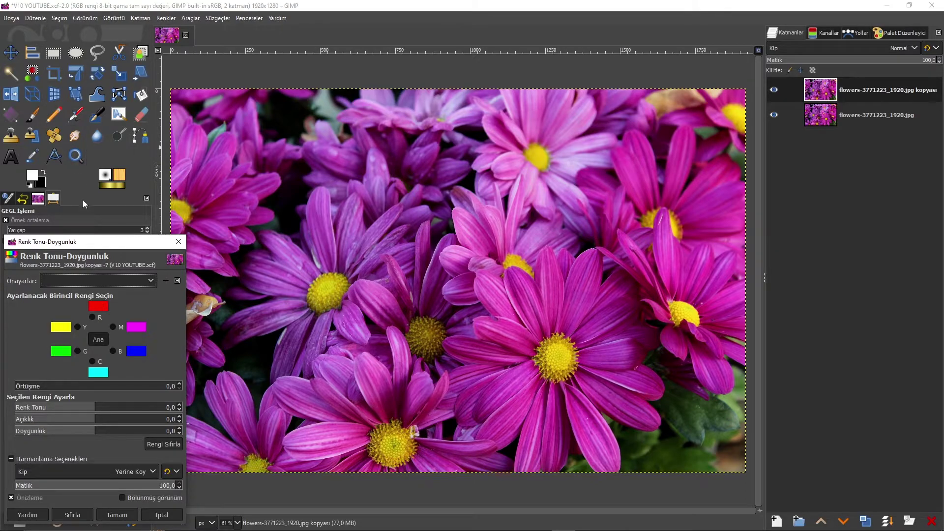
{"action": "left_click", "coordinate": [112, 327]}
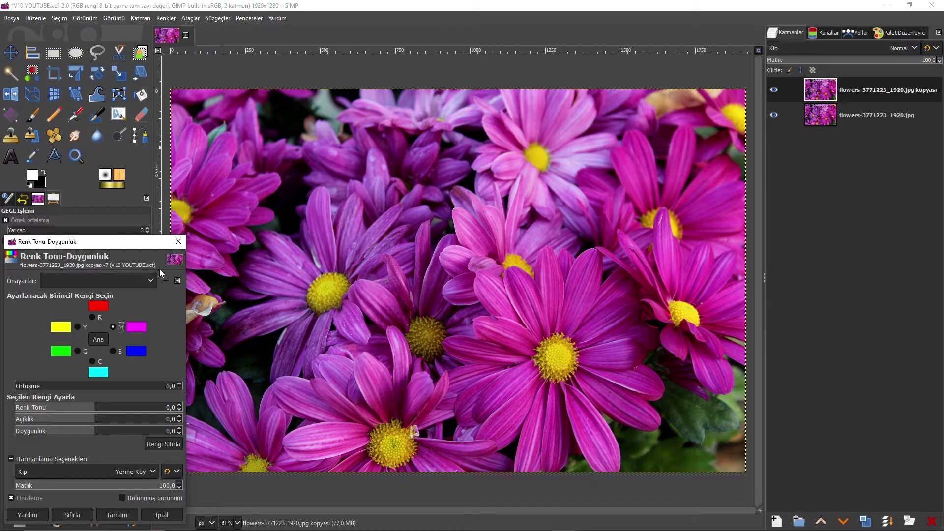
{"action": "left_click_drag", "start_coordinate": [141, 388], "coordinate": [188, 392]}
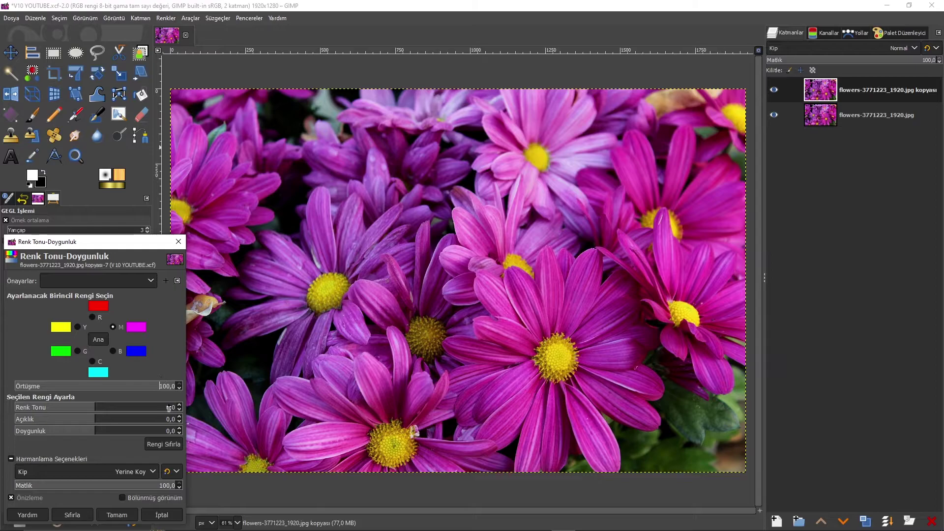
{"action": "left_click", "coordinate": [178, 406]}
{"action": "left_click", "coordinate": [179, 405]}
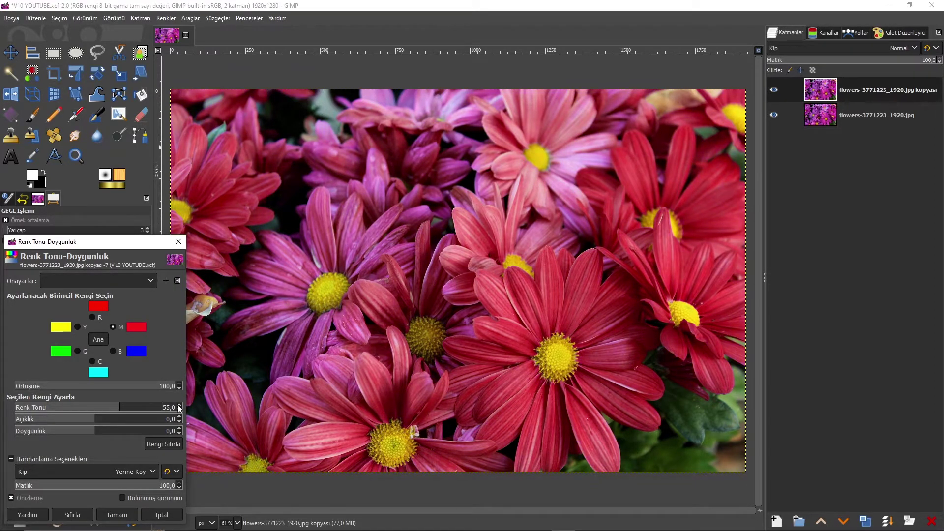
{"action": "left_click", "coordinate": [179, 406]}
Step: Set the magenta saturation to 42 and apply the Hue-Saturation adjustment
{"action": "left_click", "coordinate": [178, 428]}
{"action": "left_click_drag", "start_coordinate": [178, 429], "coordinate": [179, 429]}
{"action": "left_click", "coordinate": [181, 435]}
{"action": "left_click", "coordinate": [181, 434]}
{"action": "left_click", "coordinate": [181, 435]}
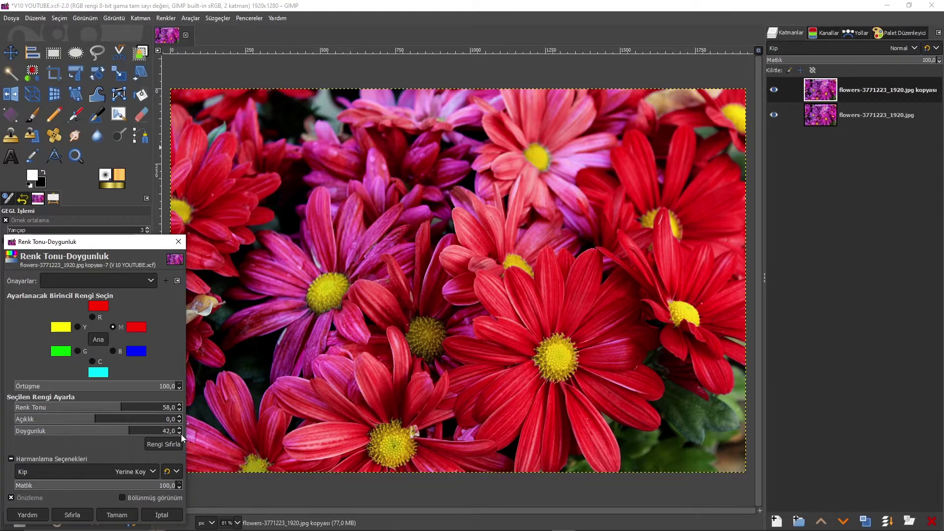
{"action": "left_click", "coordinate": [123, 516]}
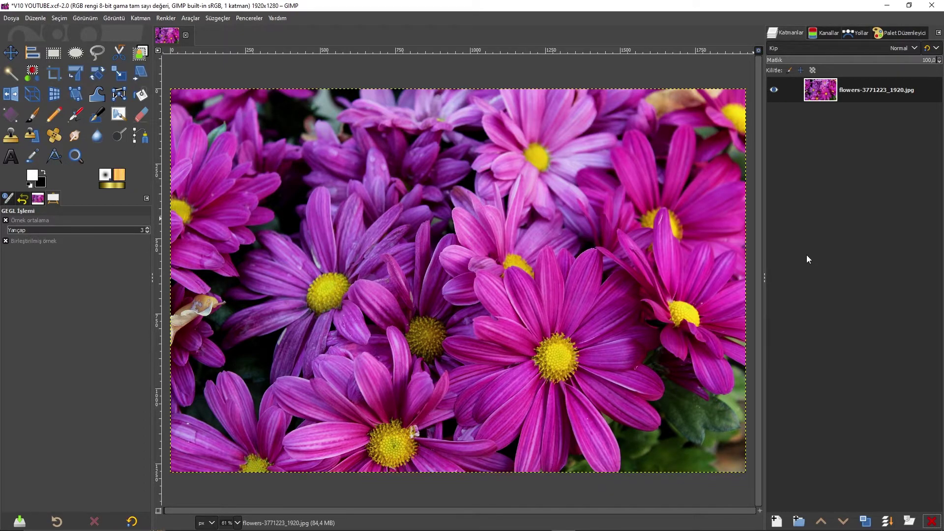
Step: Create a new 1920×1280 layer named RENKLENDİRME with a transparent (Saydamlık) fill above the flower photo
{"action": "left_click", "coordinate": [776, 520]}
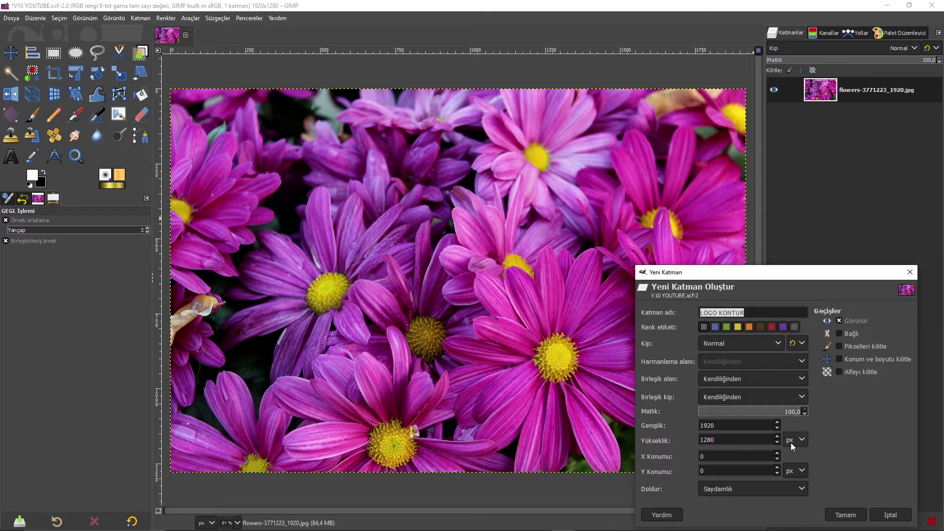
{"action": "key", "text": "BackSpace"}
{"action": "type", "text": "RENKLENDİRME"}
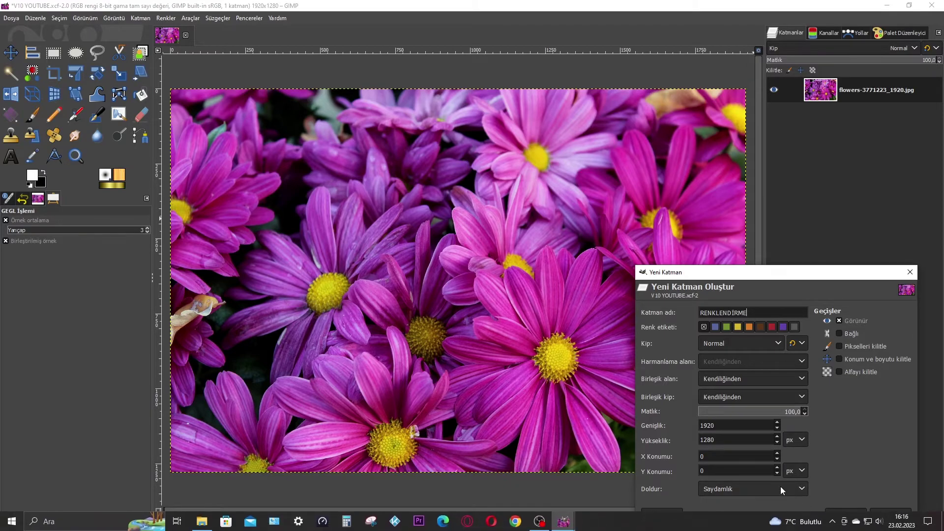
{"action": "left_click", "coordinate": [802, 489]}
{"action": "left_click", "coordinate": [757, 462]}
{"action": "left_click", "coordinate": [841, 515]}
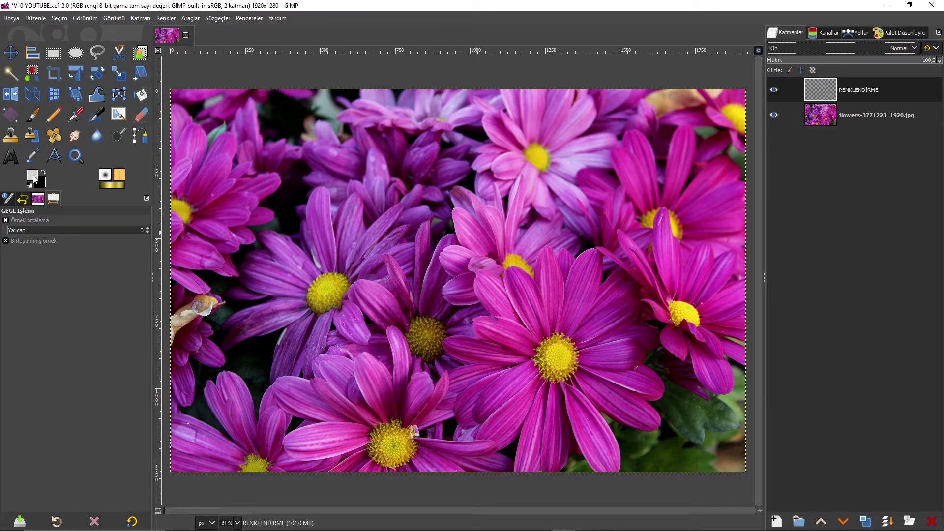
Step: Change the foreground color to a bright, slightly greenish yellow
{"action": "left_click", "coordinate": [33, 176]}
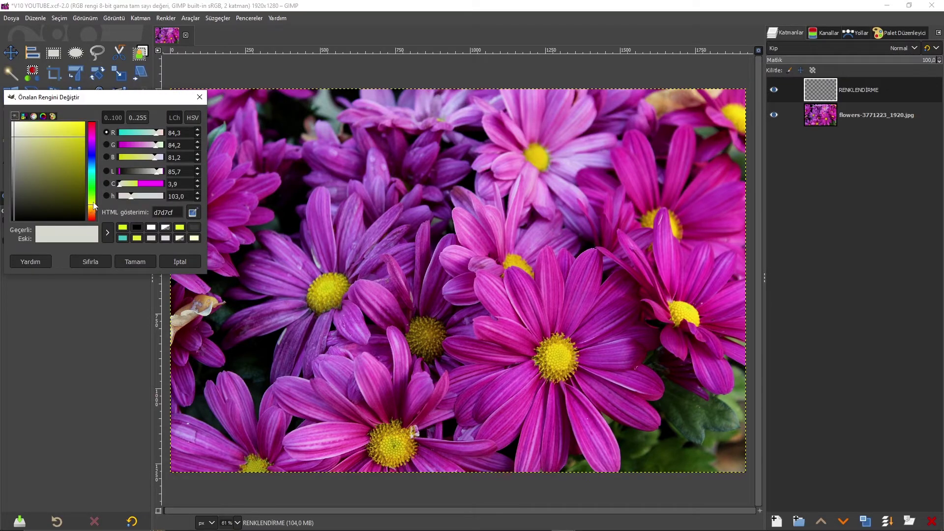
{"action": "left_click", "coordinate": [90, 206]}
{"action": "left_click", "coordinate": [92, 209]}
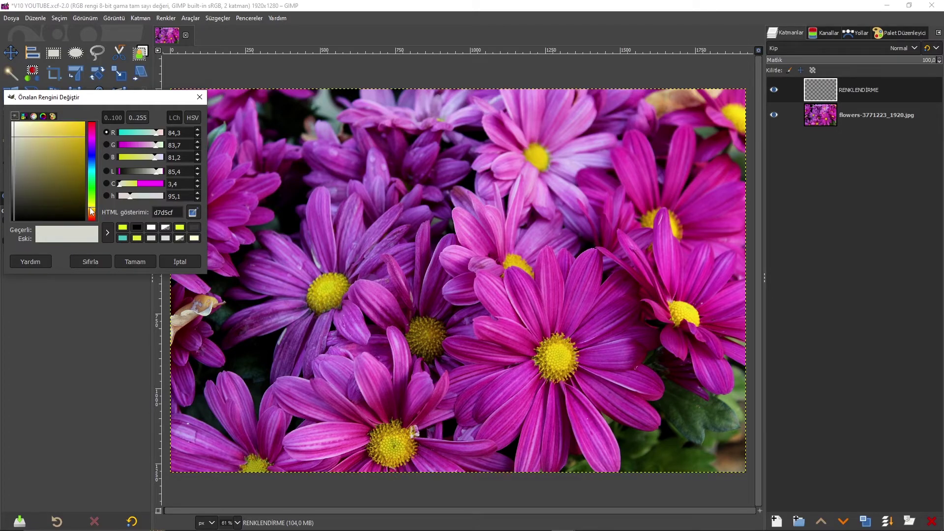
{"action": "left_click", "coordinate": [91, 207]}
{"action": "left_click", "coordinate": [82, 123]}
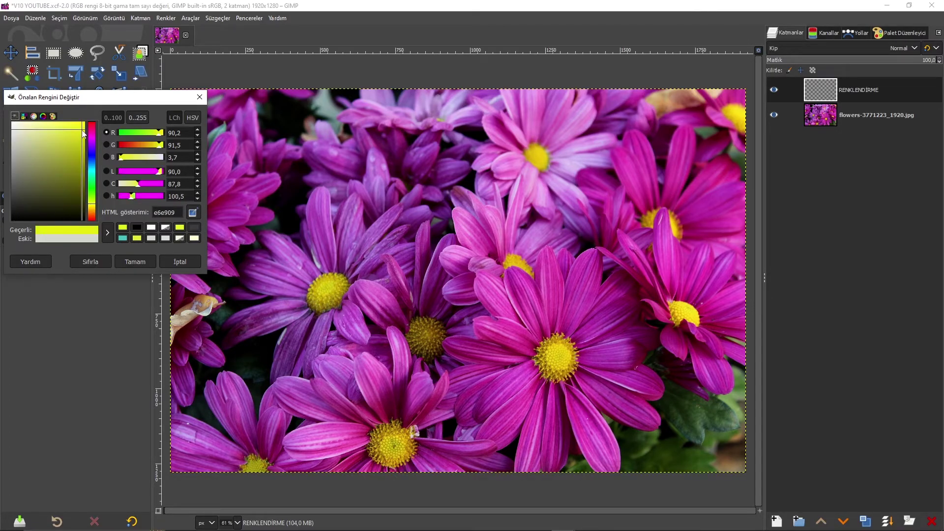
{"action": "left_click", "coordinate": [145, 260]}
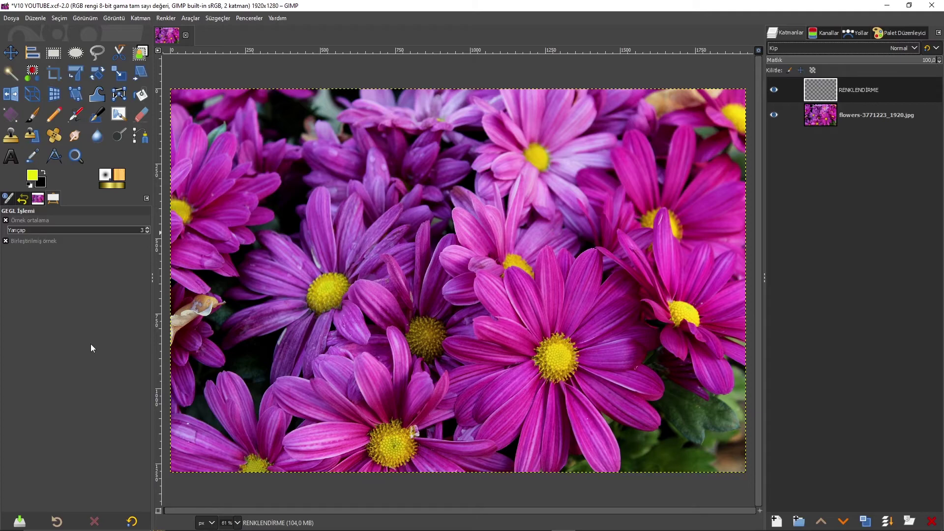
Step: Fill the RENKLENDİRME layer with the yellow foreground color and set its blend mode to Burn (Yakma)
{"action": "left_click_drag", "start_coordinate": [34, 175], "coordinate": [249, 270]}
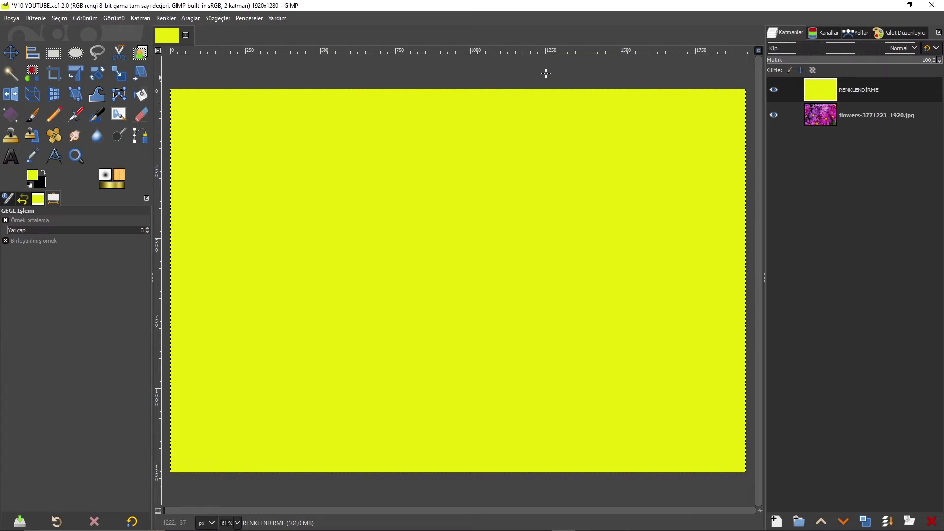
{"action": "left_click", "coordinate": [830, 48]}
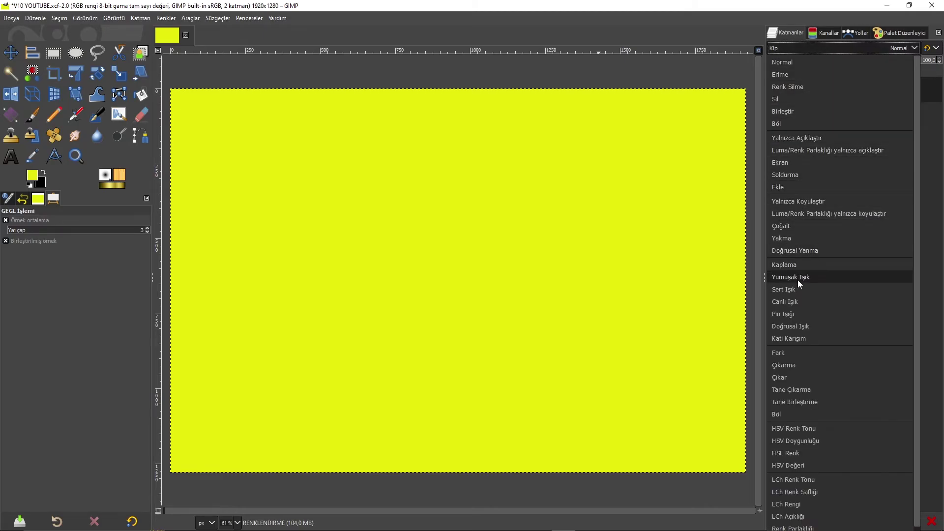
{"action": "left_click", "coordinate": [805, 238]}
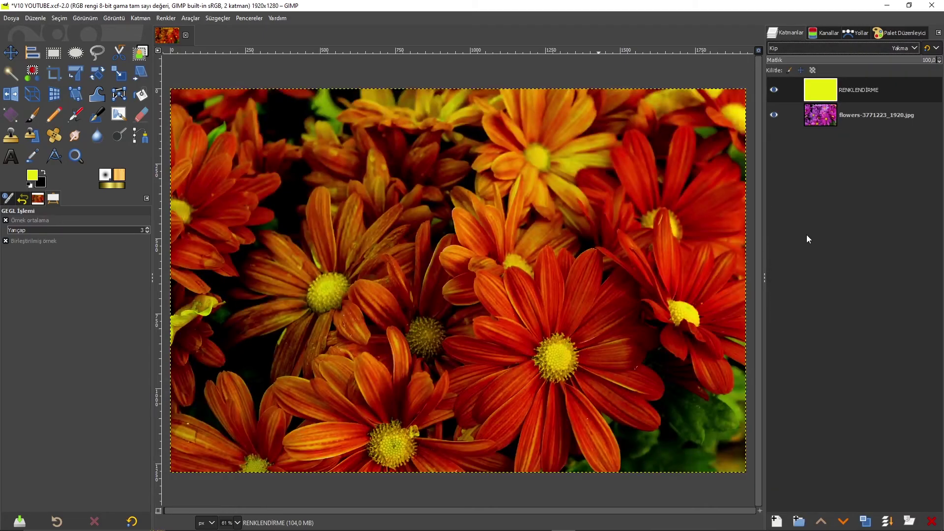